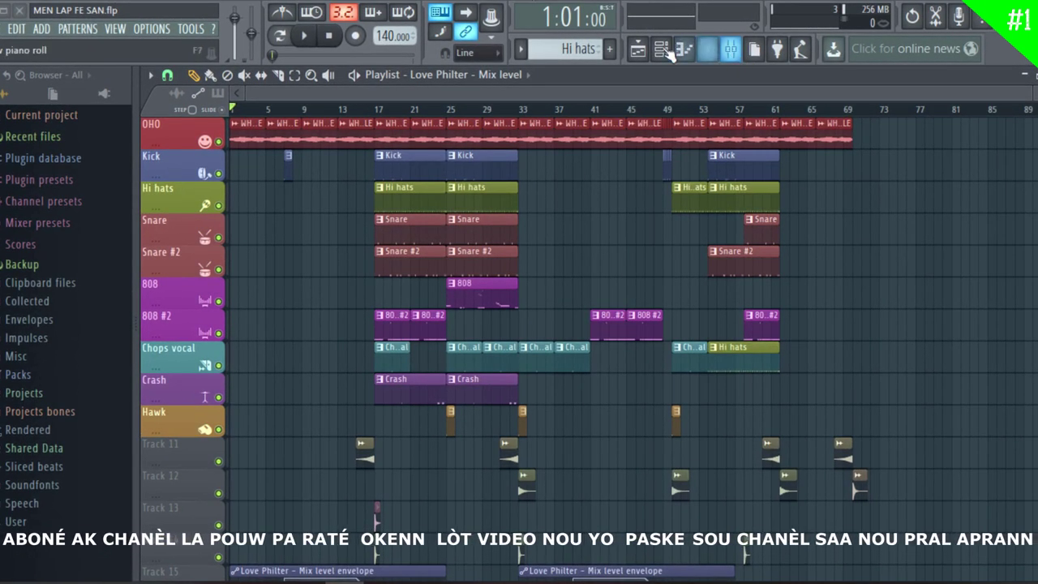
Show the channel rack, add a Harmor synthesizer channel, and reposition its plugin window so the title bar is accessible
{"action": "left_click", "coordinate": [662, 50]}
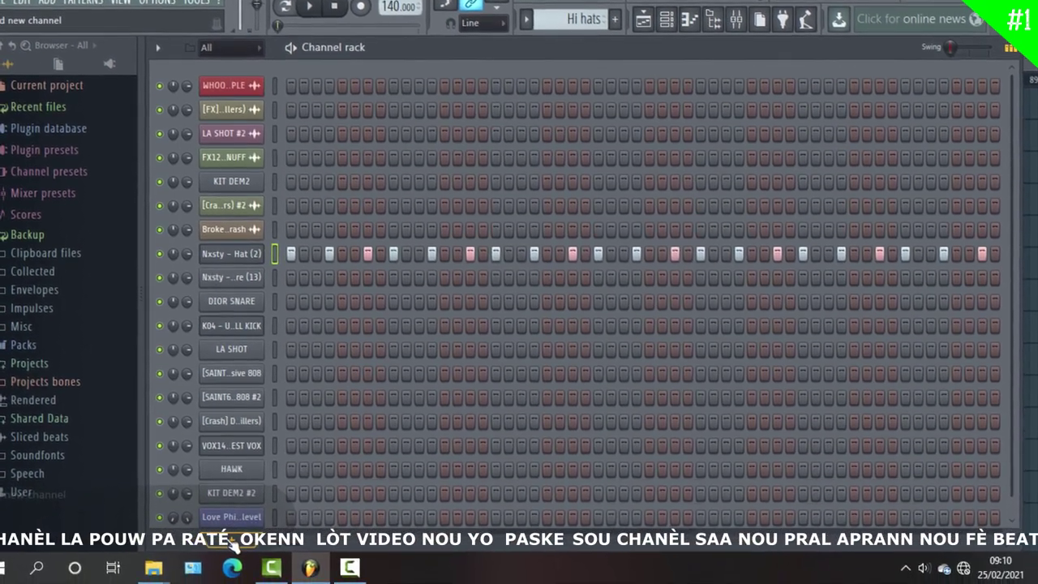
{"action": "left_click", "coordinate": [223, 574]}
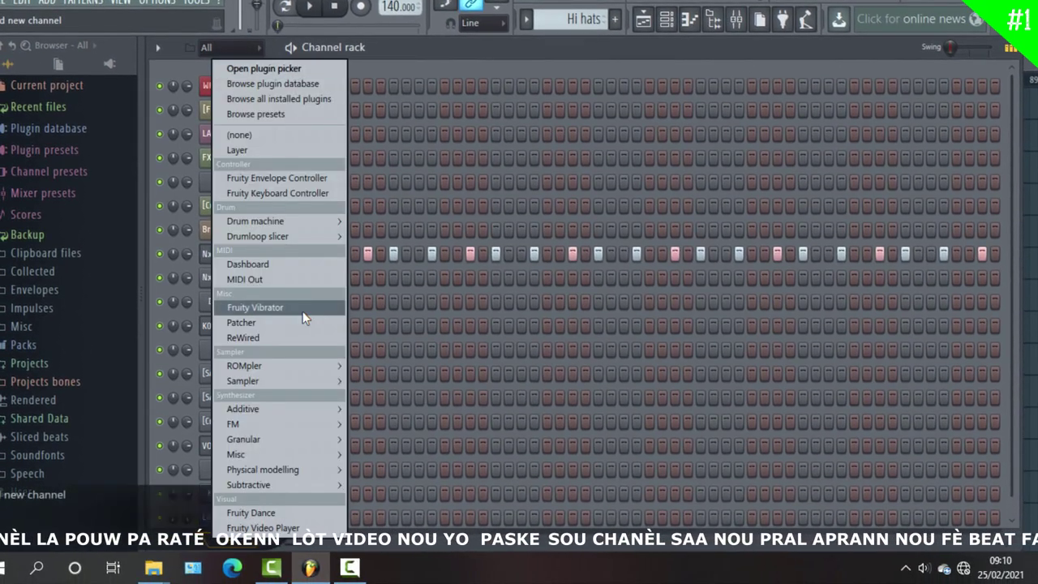
{"action": "mouse_move", "coordinate": [302, 414]}
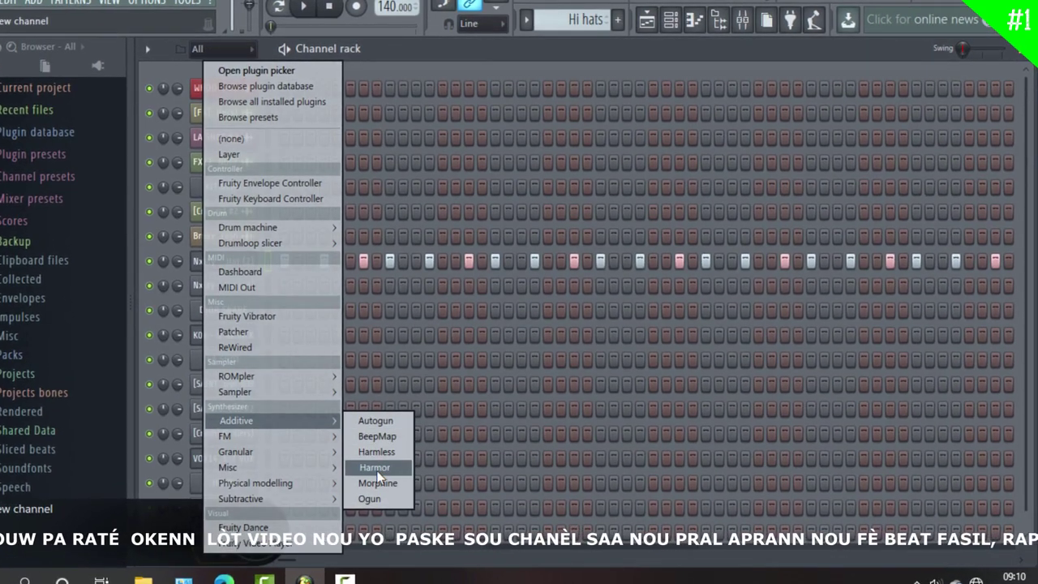
{"action": "left_click", "coordinate": [375, 468]}
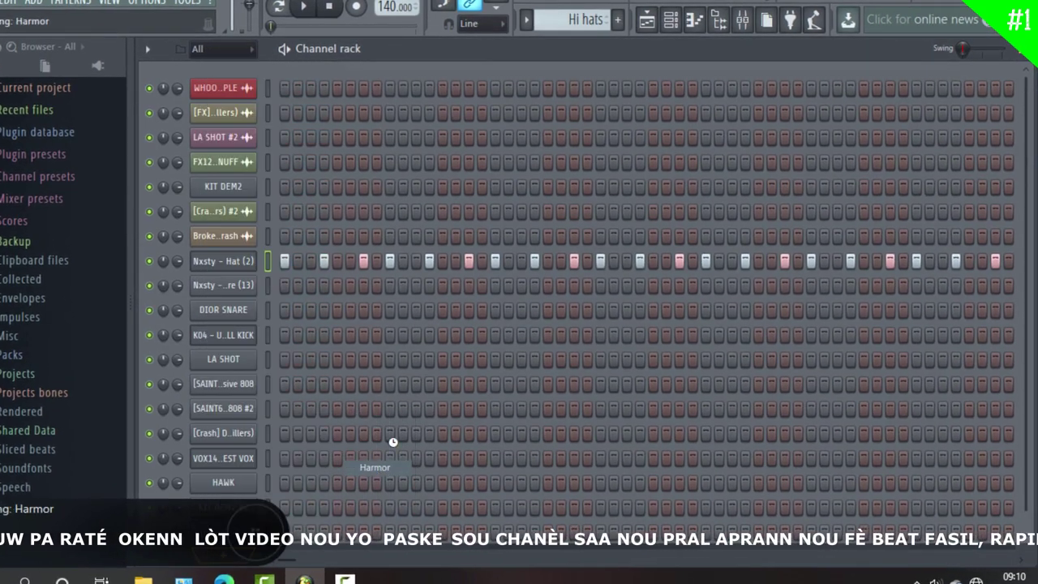
{"action": "left_click_drag", "start_coordinate": [575, 219], "coordinate": [523, 24]}
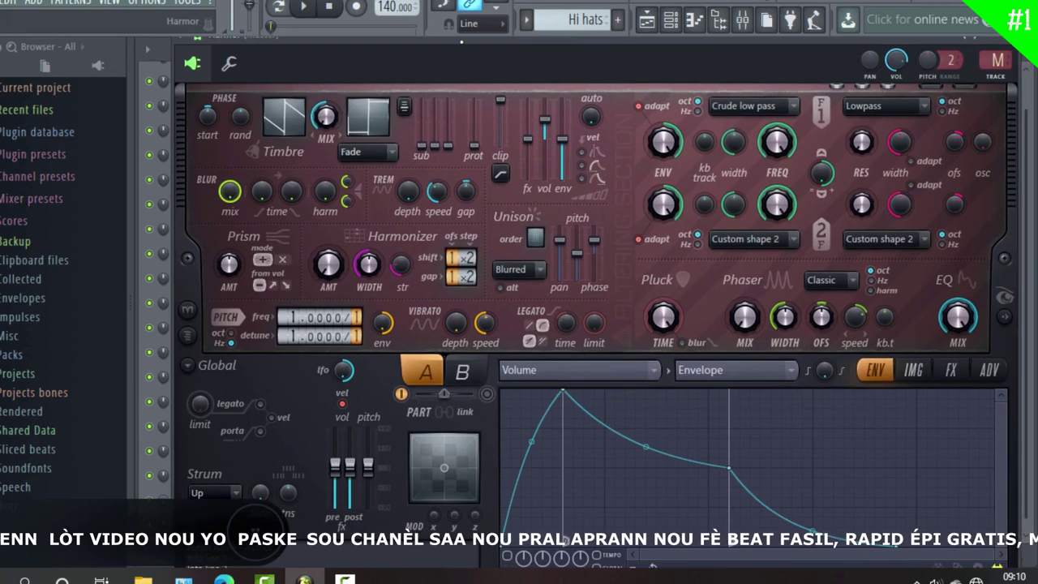
{"action": "left_click_drag", "start_coordinate": [458, 41], "coordinate": [460, 66]}
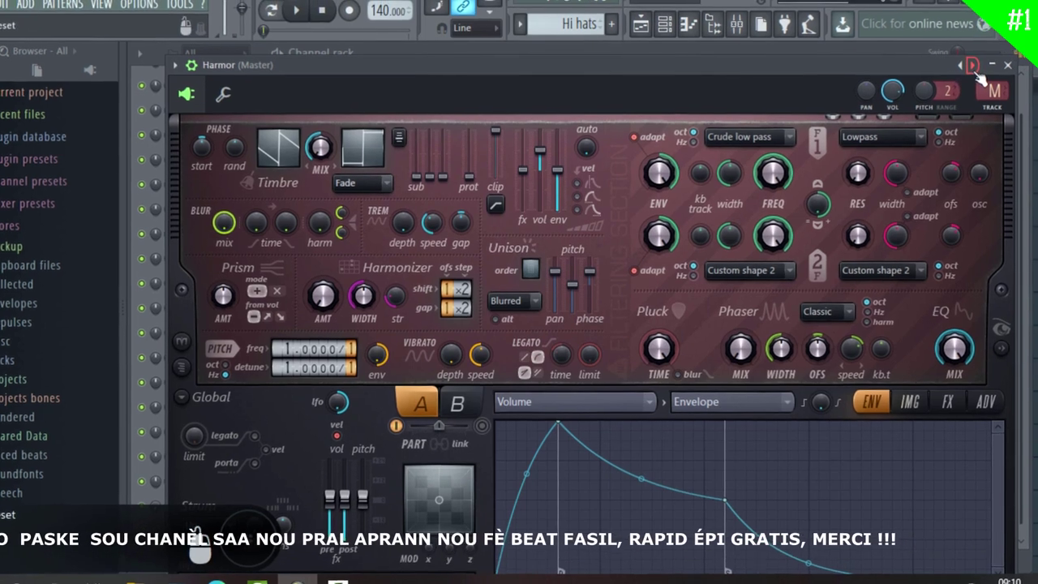
View Harmor's preset list without choosing a preset, and minimize the Harmor window
{"action": "left_click", "coordinate": [977, 60]}
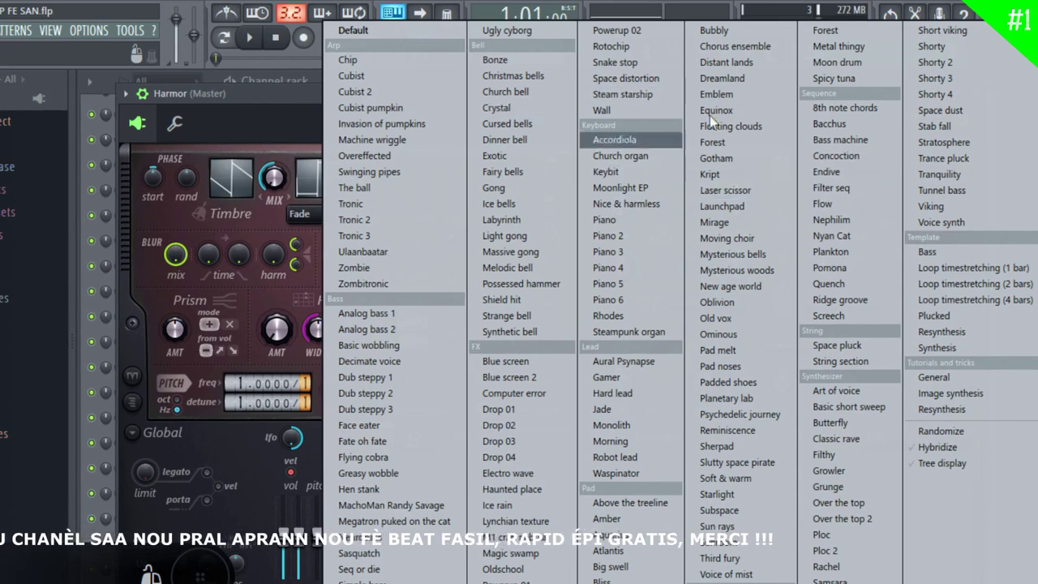
{"action": "left_click", "coordinate": [280, 91]}
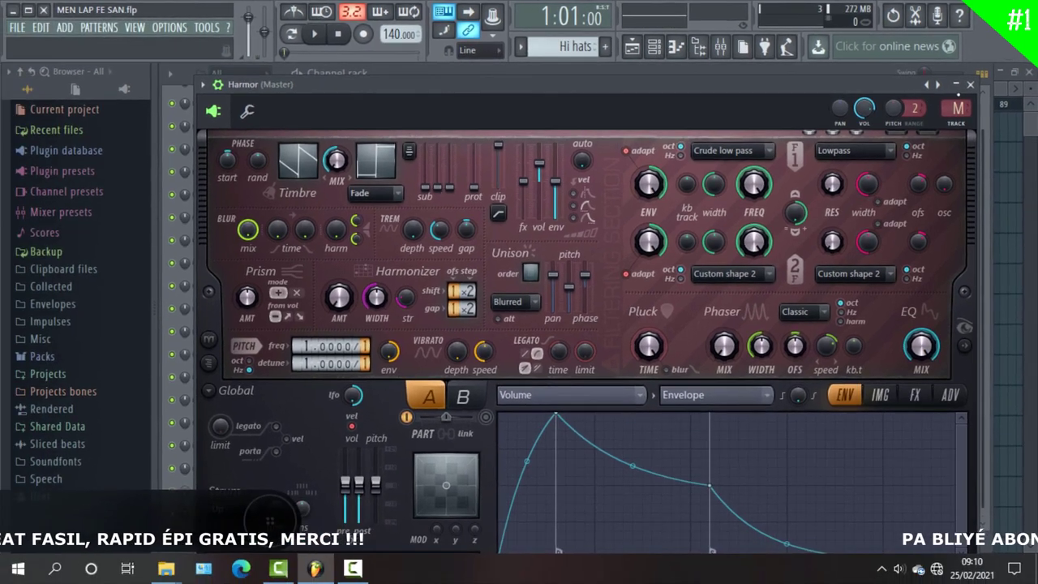
{"action": "left_click", "coordinate": [957, 84]}
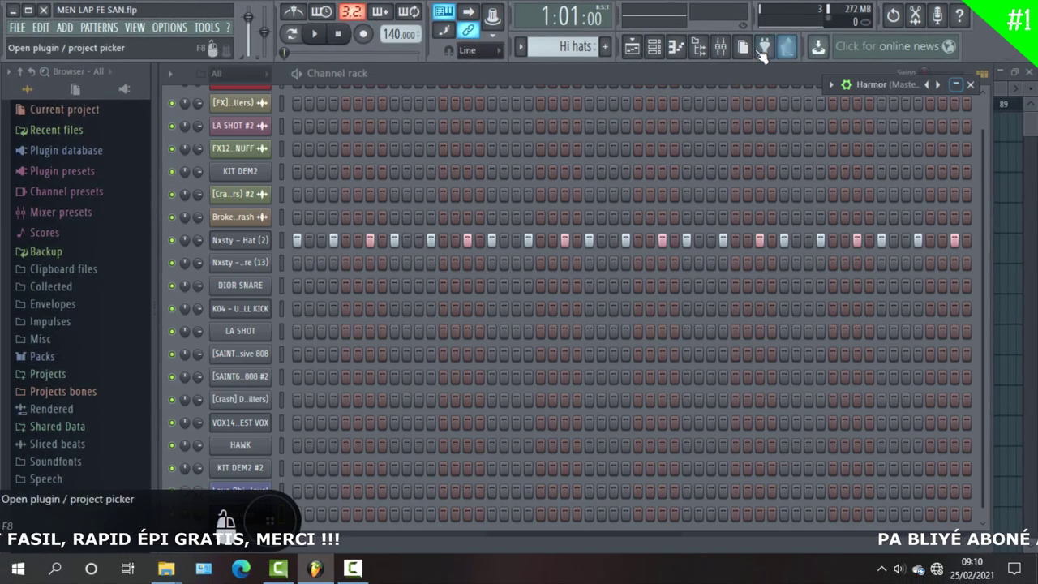
Load Edison into the first effect slot of mixer Insert 16, replacing the Effector plugin there
{"action": "left_click", "coordinate": [676, 47]}
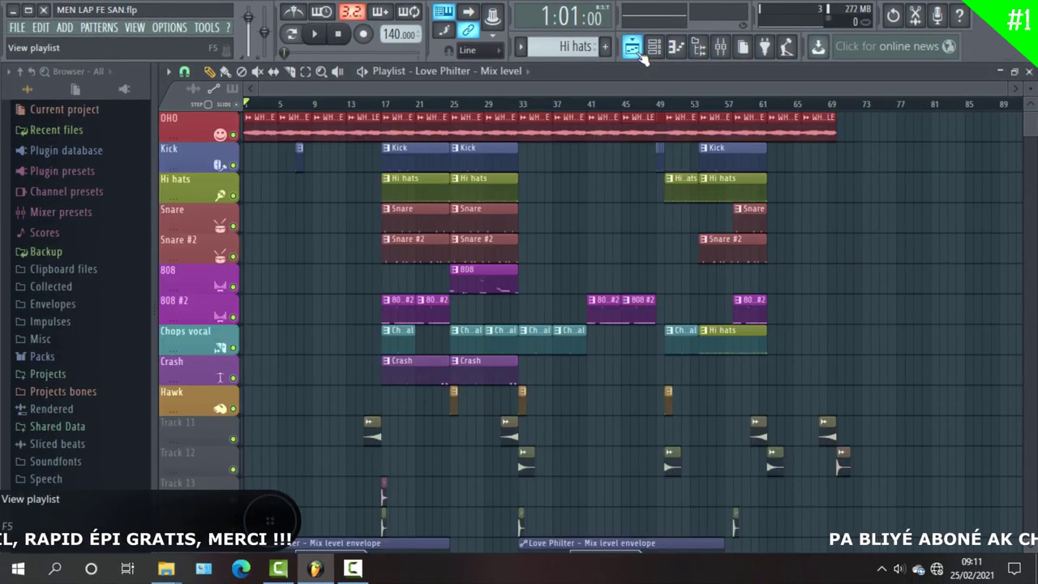
{"action": "left_click", "coordinate": [721, 47]}
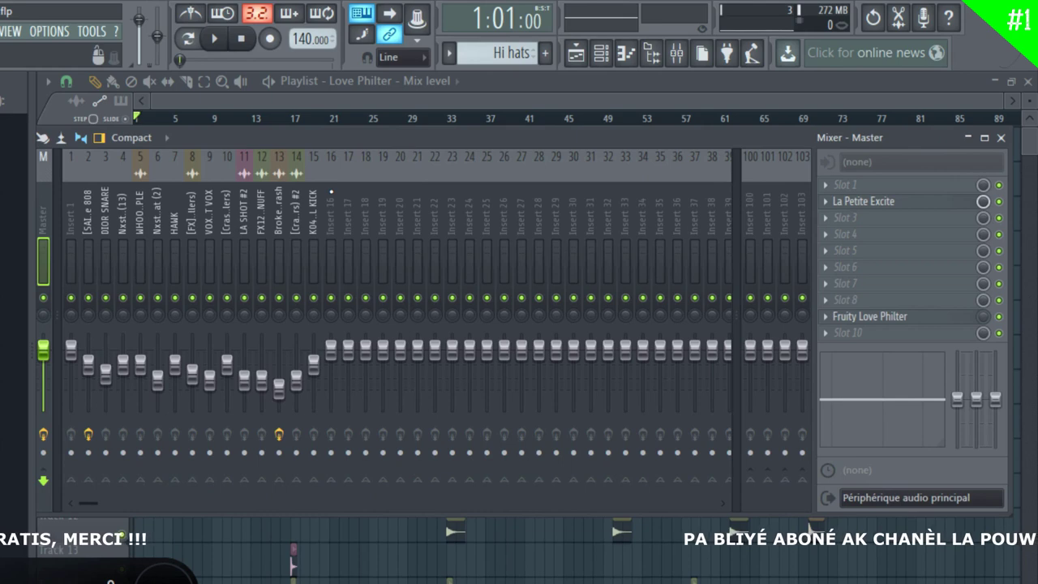
{"action": "left_click", "coordinate": [331, 191]}
{"action": "left_click", "coordinate": [828, 186]}
{"action": "left_click", "coordinate": [825, 191]}
{"action": "left_click", "coordinate": [825, 186]}
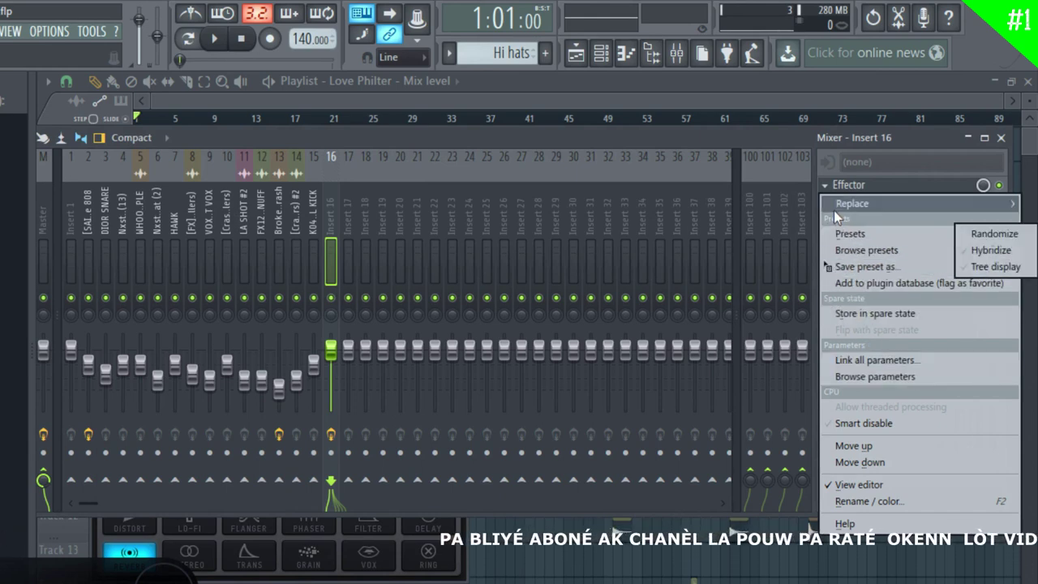
{"action": "mouse_move", "coordinate": [843, 204]}
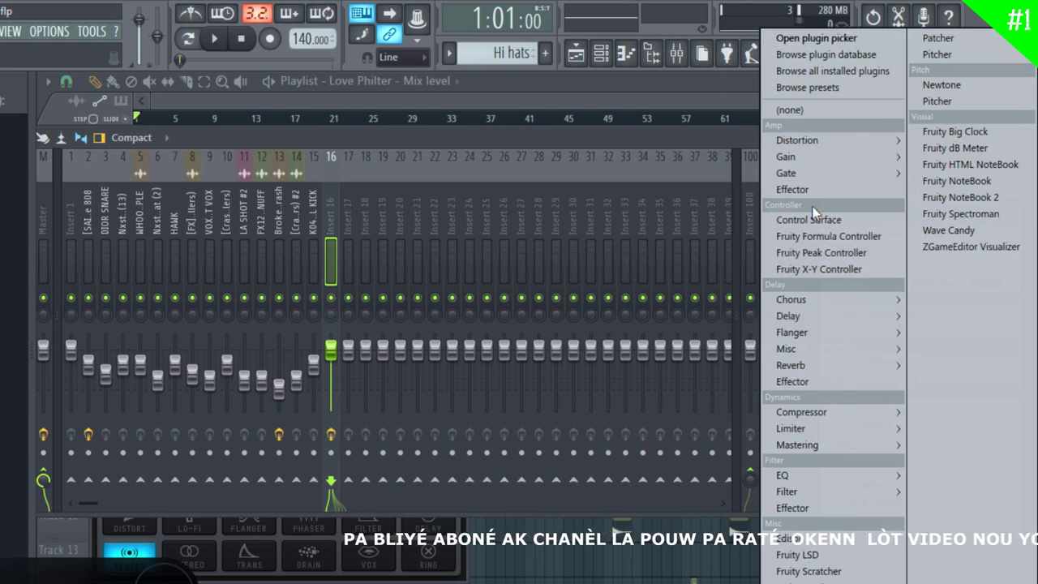
{"action": "mouse_move", "coordinate": [895, 142]}
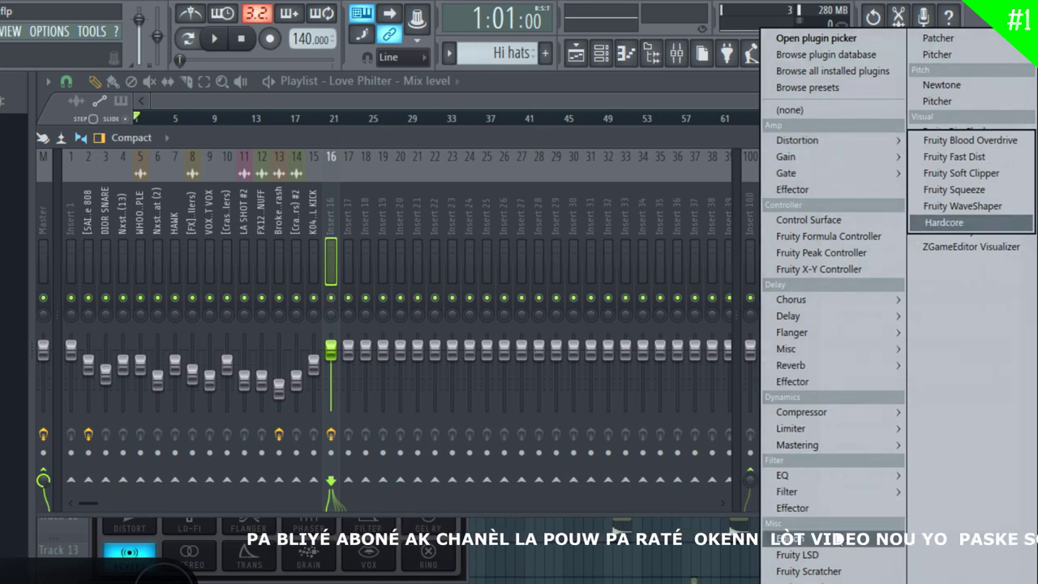
{"action": "left_click", "coordinate": [803, 508]}
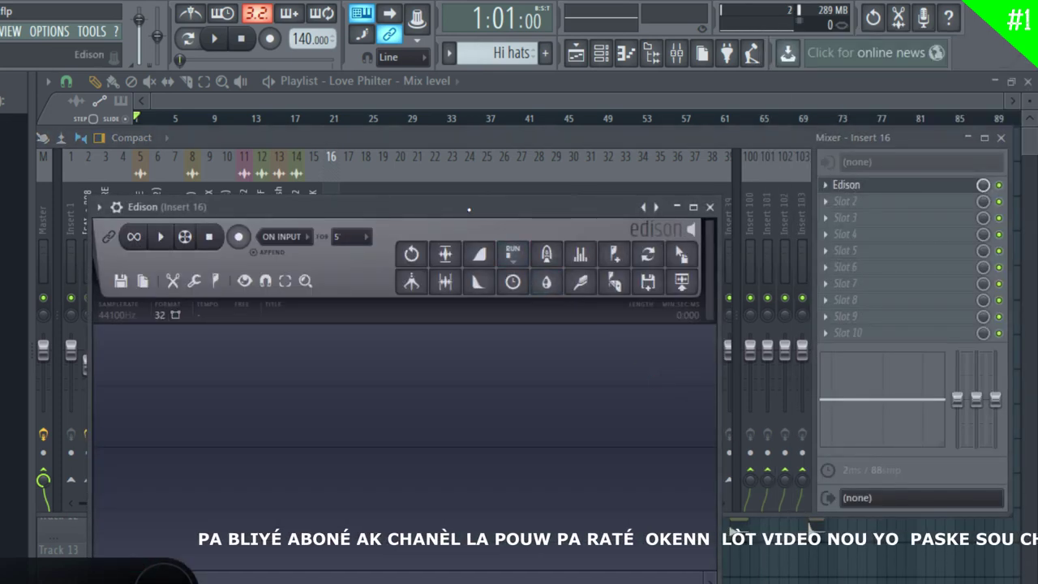
Reposition and close the Edison window, and return from the mixer to the playlist
{"action": "left_click_drag", "start_coordinate": [456, 216], "coordinate": [514, 156]}
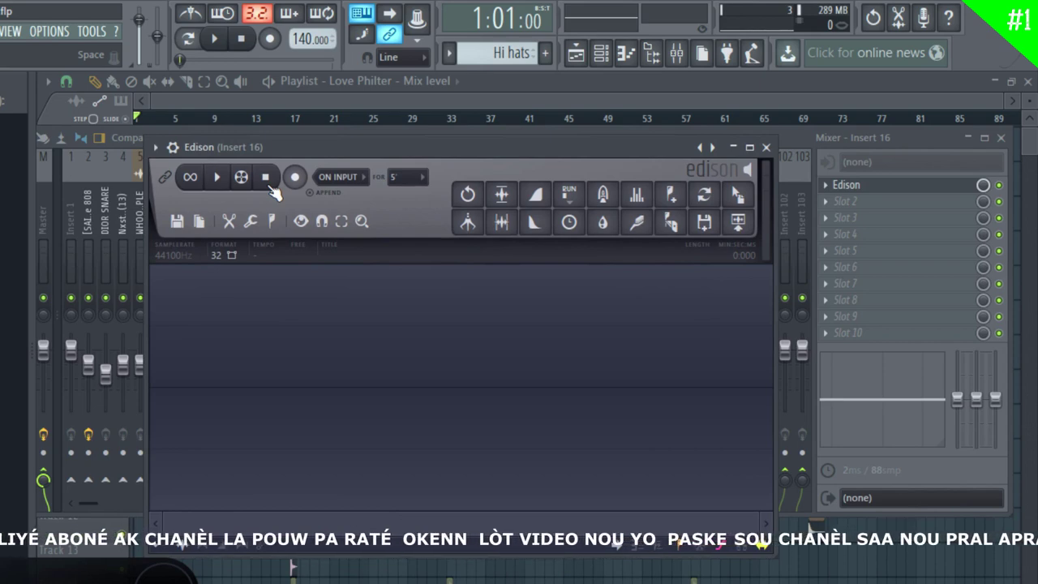
{"action": "left_click", "coordinate": [766, 147]}
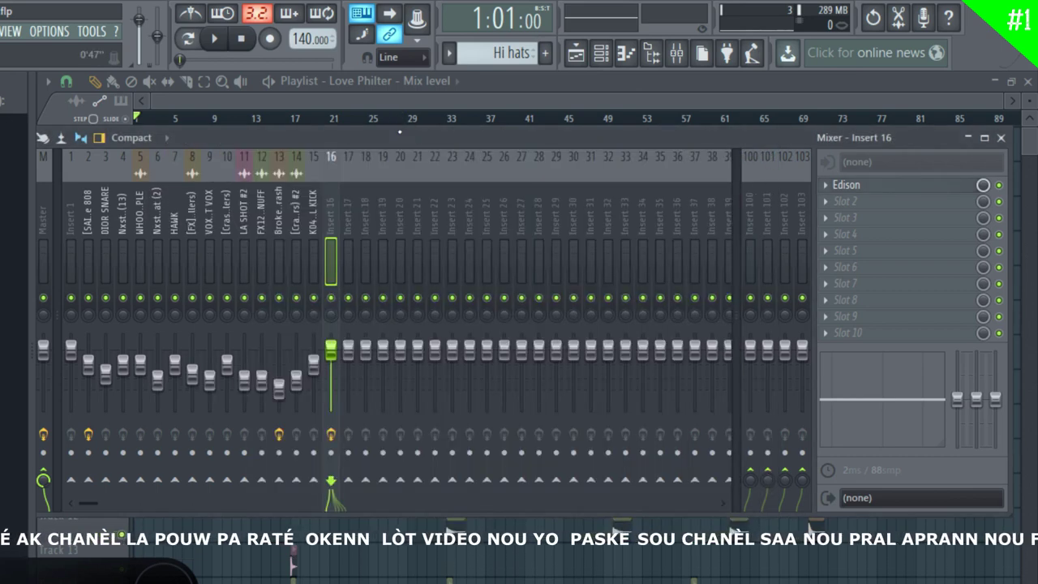
{"action": "left_click_drag", "start_coordinate": [401, 134], "coordinate": [445, 158]}
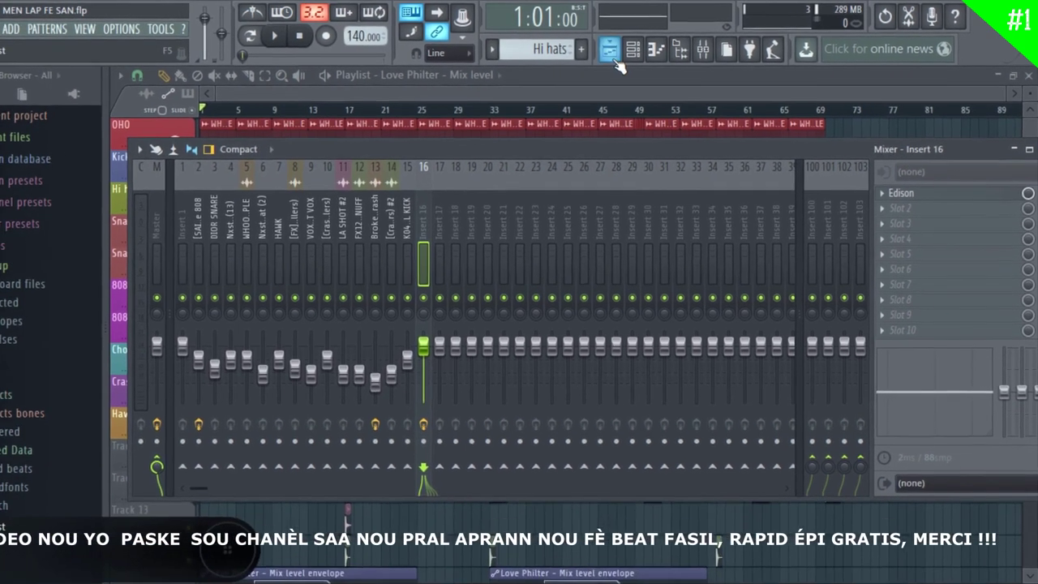
{"action": "left_click", "coordinate": [577, 54]}
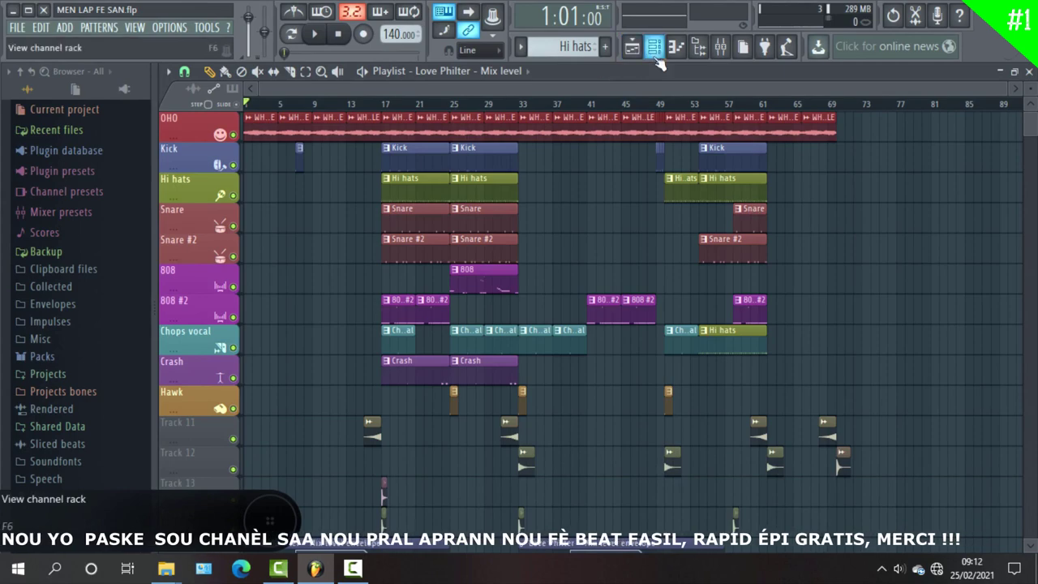
Show the channel rack, audition playback in song mode and pattern mode, and stop with song mode restored
{"action": "left_click", "coordinate": [654, 46]}
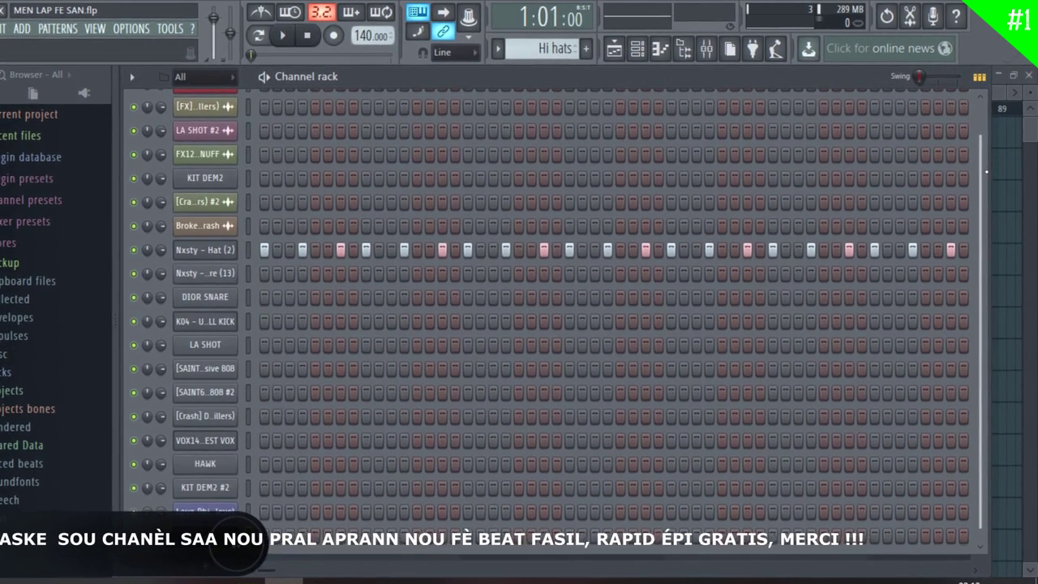
{"action": "scroll", "coordinate": [984, 177], "scroll_direction": "up", "scroll_amount": 1}
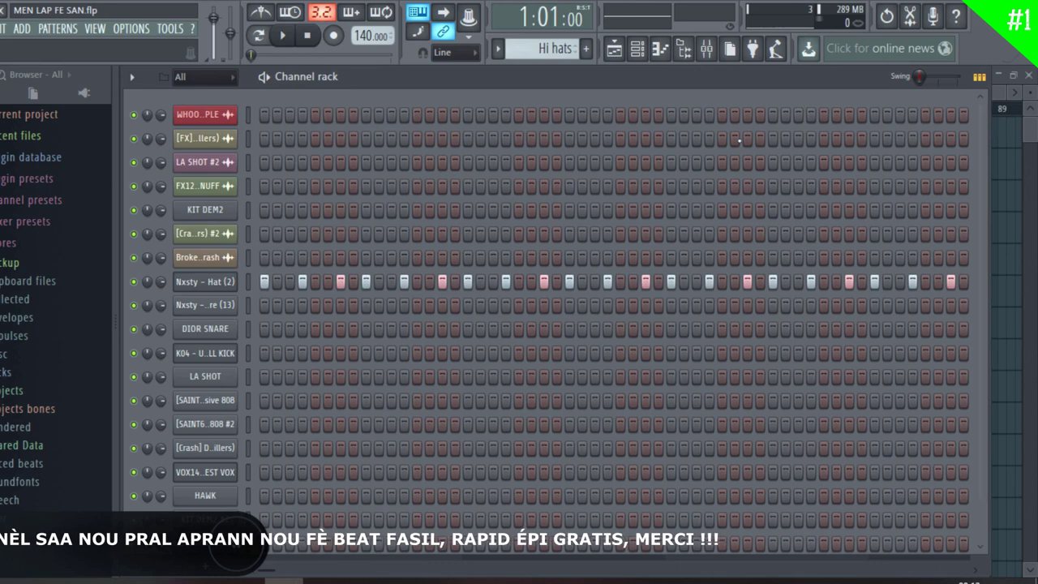
{"action": "left_click", "coordinate": [284, 37]}
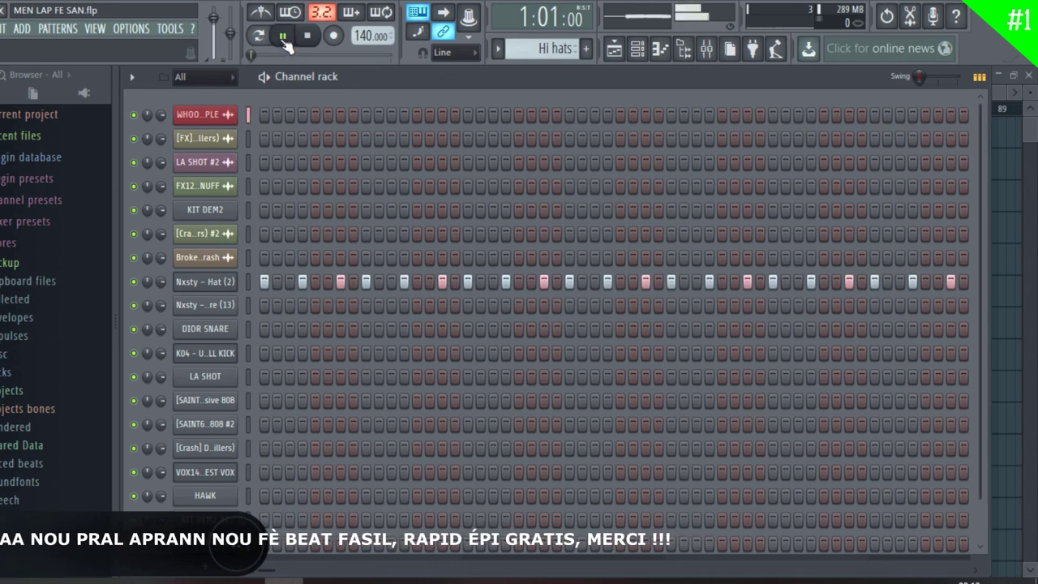
{"action": "left_click", "coordinate": [282, 37]}
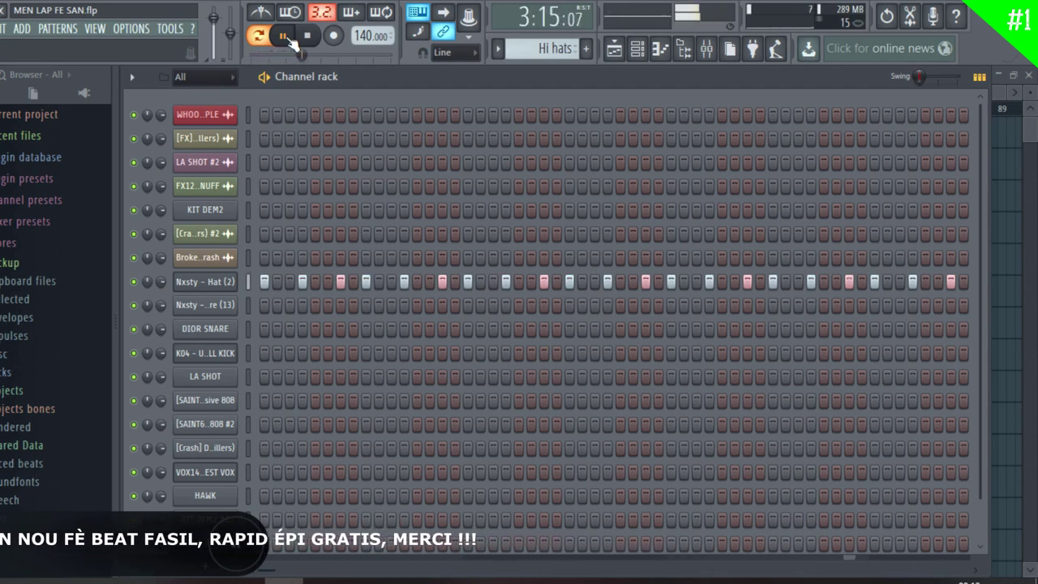
{"action": "left_click", "coordinate": [308, 37]}
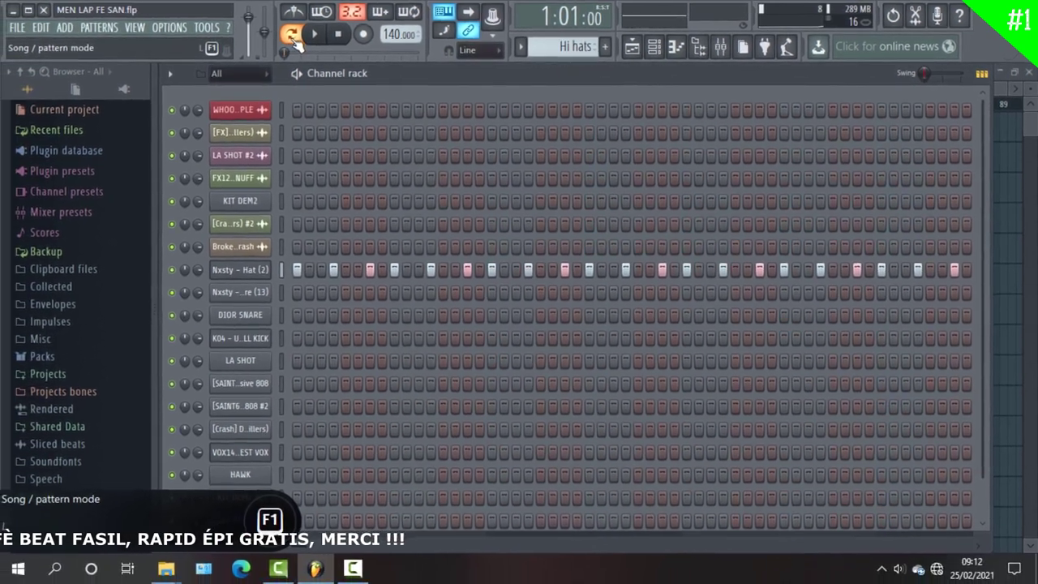
{"action": "left_click", "coordinate": [260, 37]}
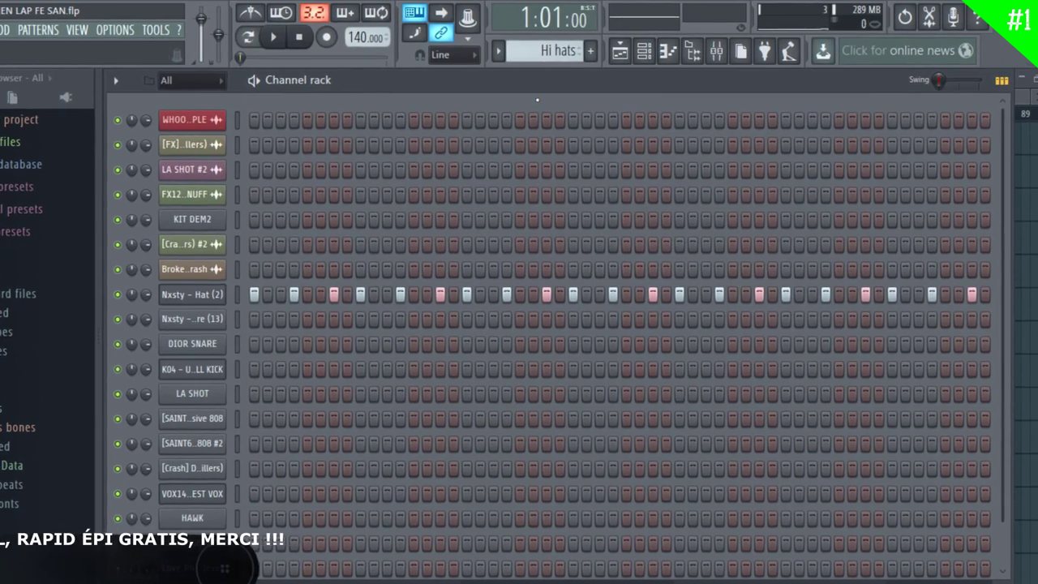
Hide and restore the browser, and view the available instruments and effects in the plugin picker before closing it
{"action": "left_click", "coordinate": [691, 54]}
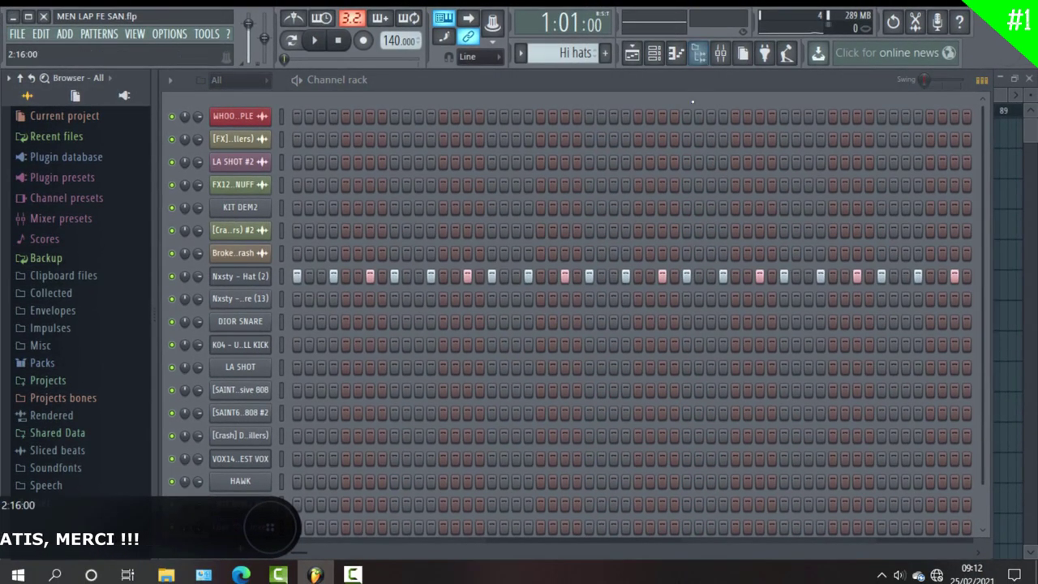
{"action": "left_click", "coordinate": [699, 55]}
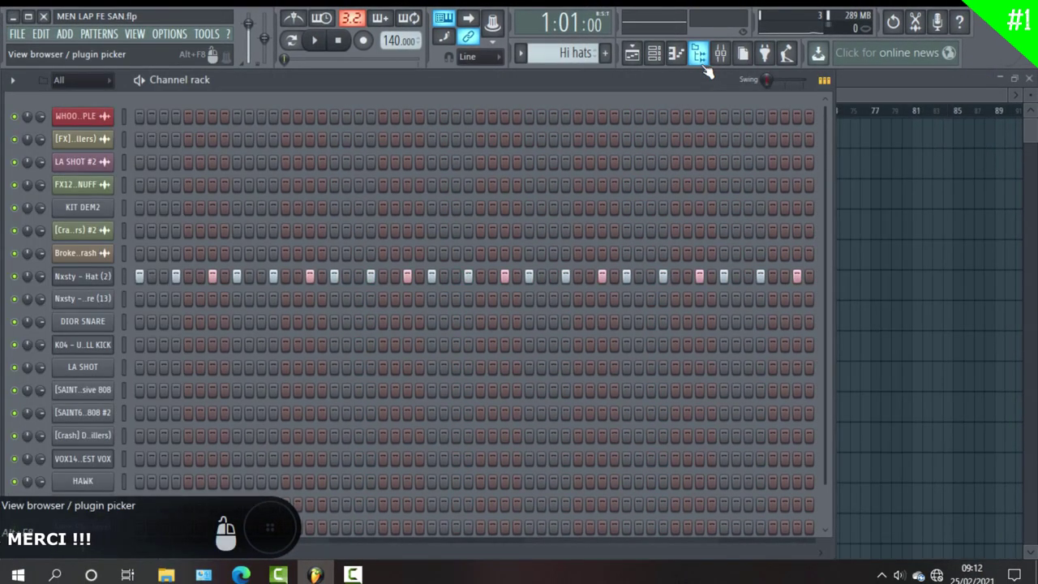
{"action": "left_click", "coordinate": [705, 68]}
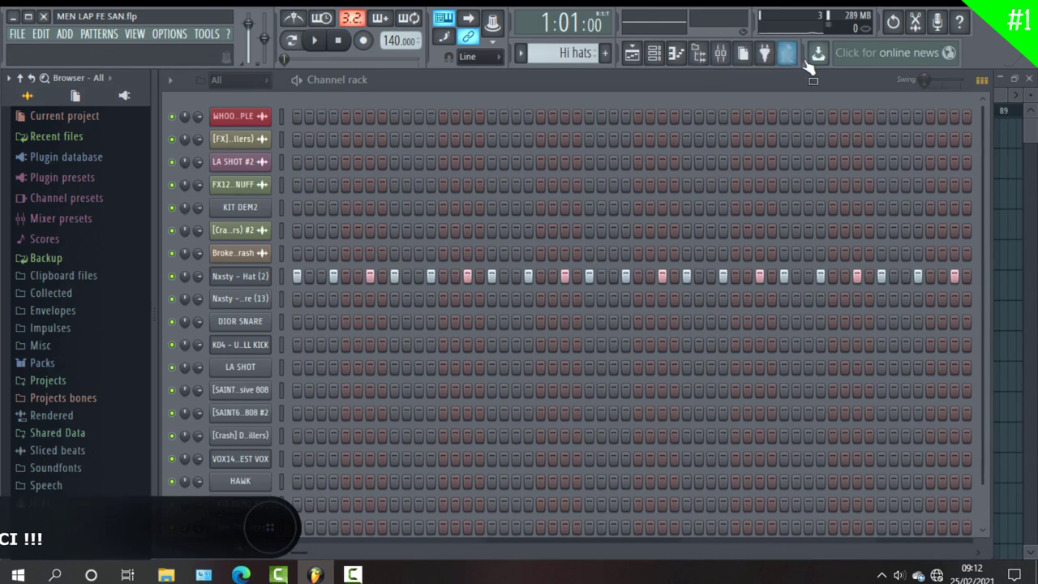
{"action": "left_click", "coordinate": [766, 54]}
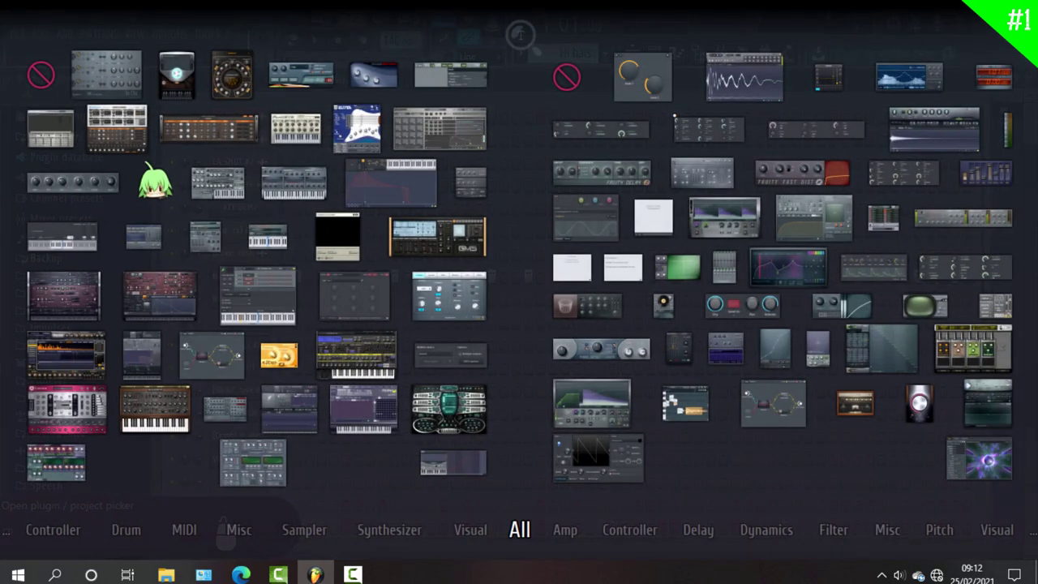
{"action": "left_click", "coordinate": [227, 527]}
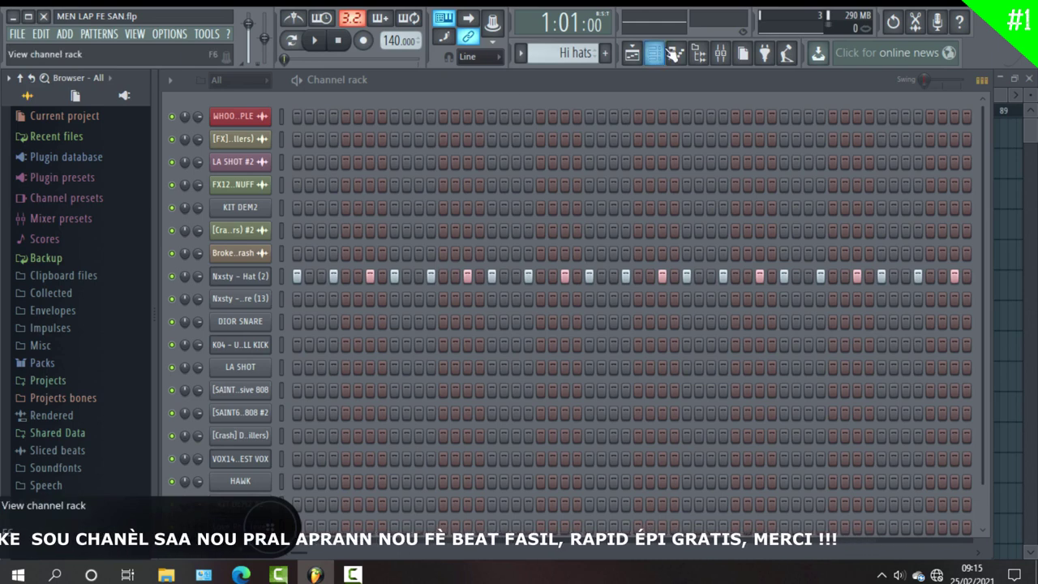
Show the playlist and play the arrangement from its beginning in song mode
{"action": "left_click", "coordinate": [644, 54]}
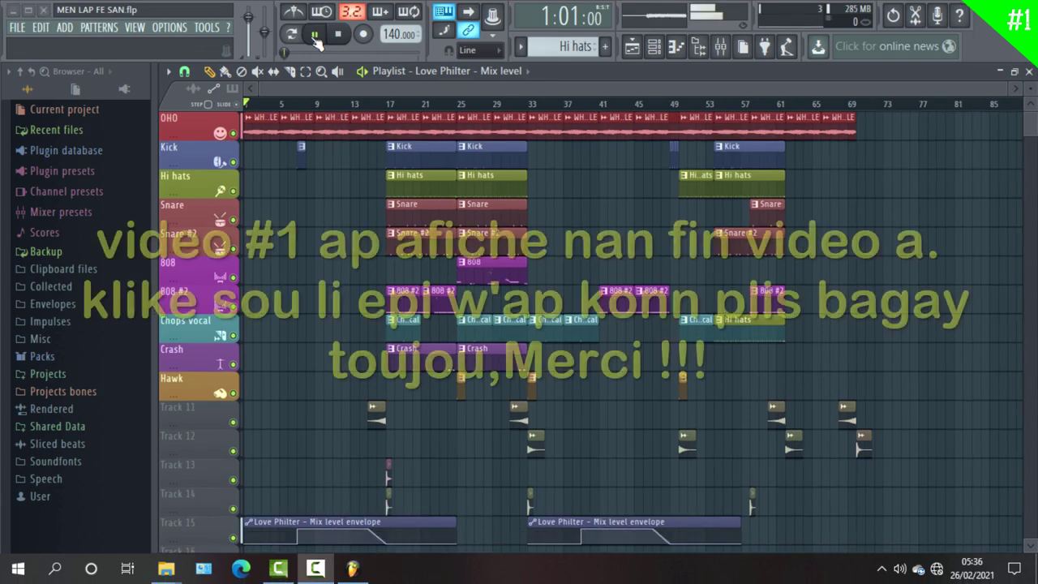
{"action": "left_click", "coordinate": [315, 38]}
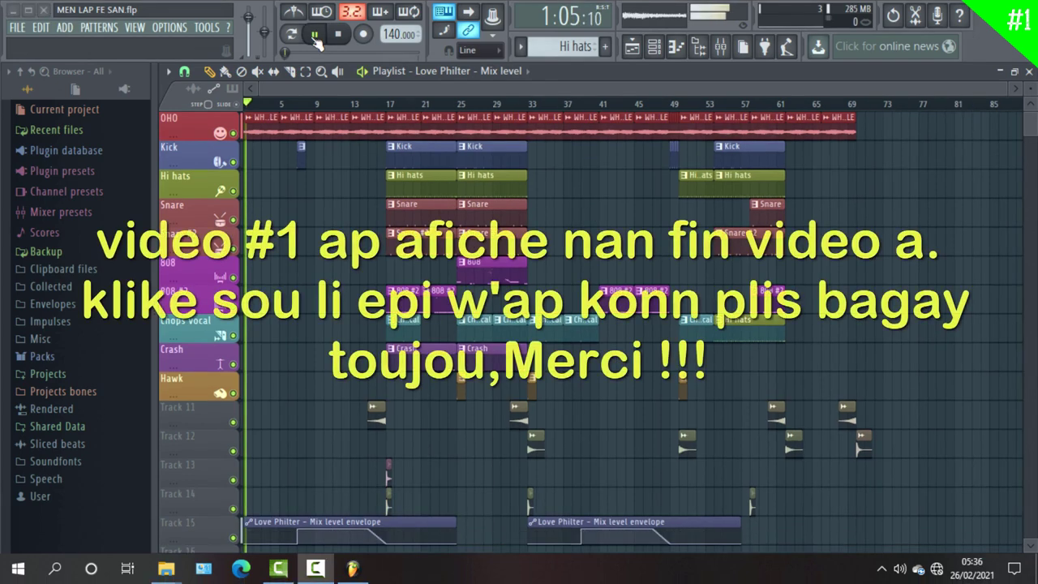